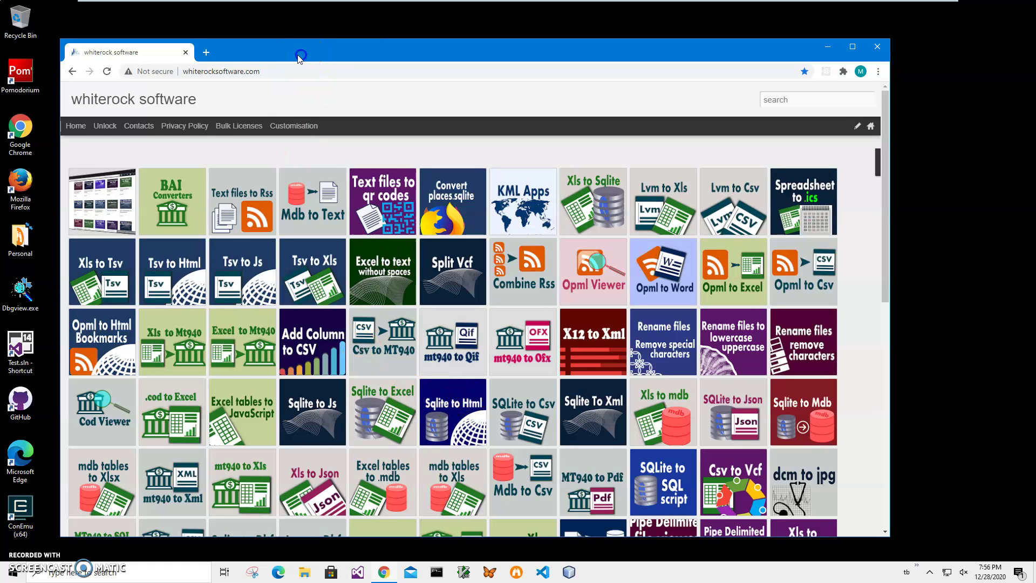
Download BAIToExcelSetup.zip from the BAI To Excel section of whiterocksoftware.com's BAI converters page.
drag(306, 58, 319, 54)
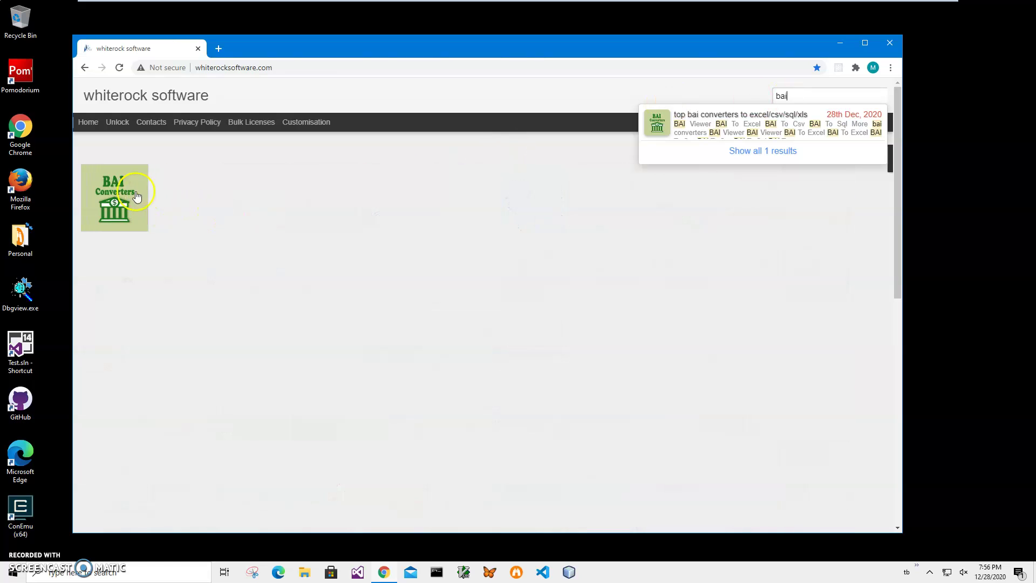
click(125, 194)
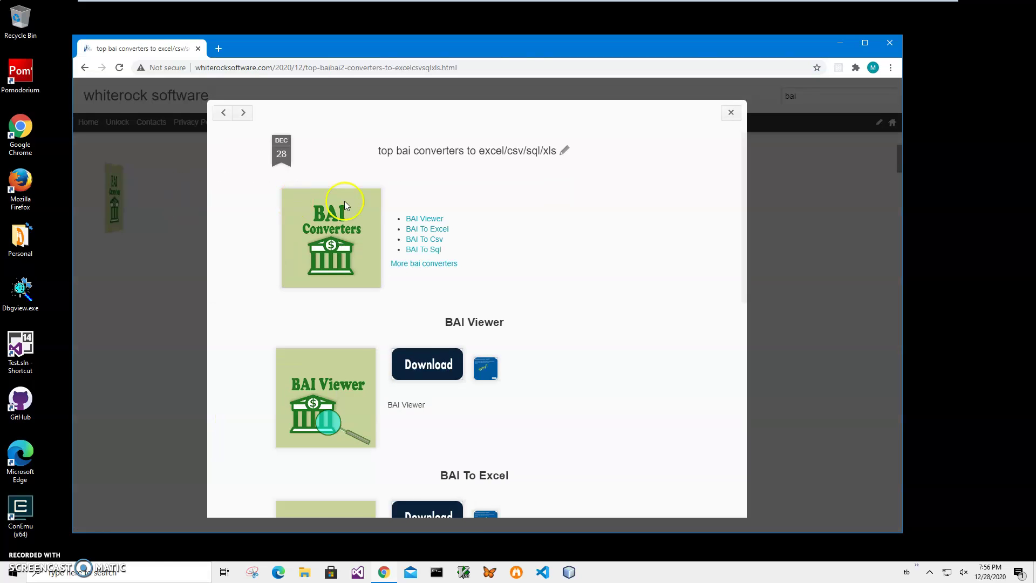
click(436, 228)
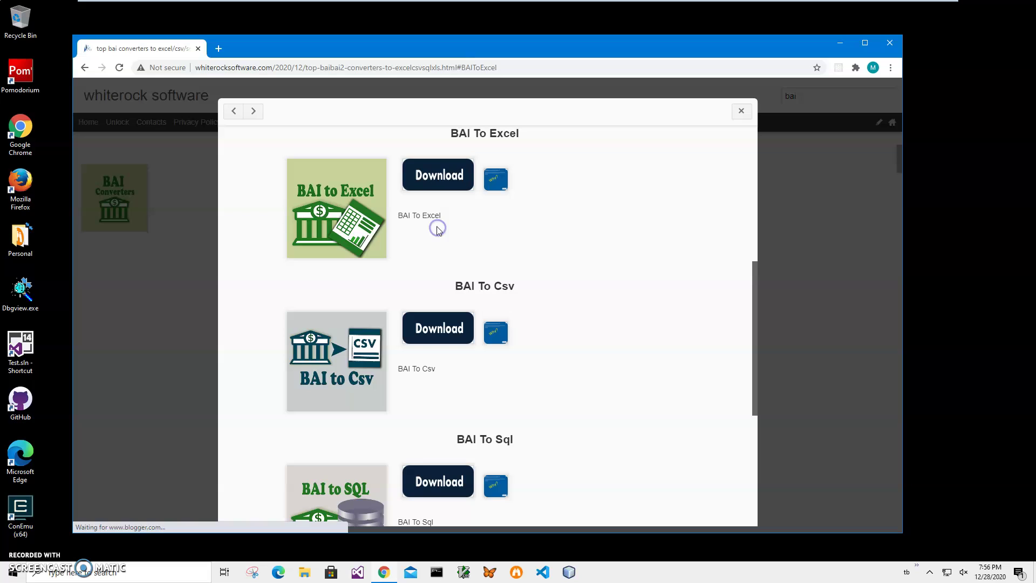
click(441, 179)
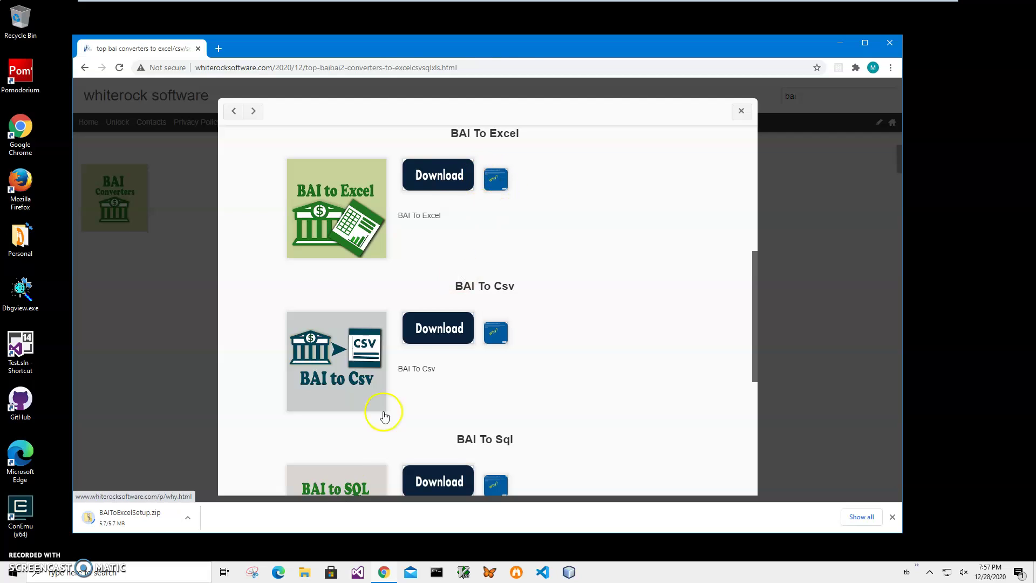
Launch BAIToExcelSetup.msi from the downloaded zip, allowing the unrecognised installer to run anyway.
click(158, 522)
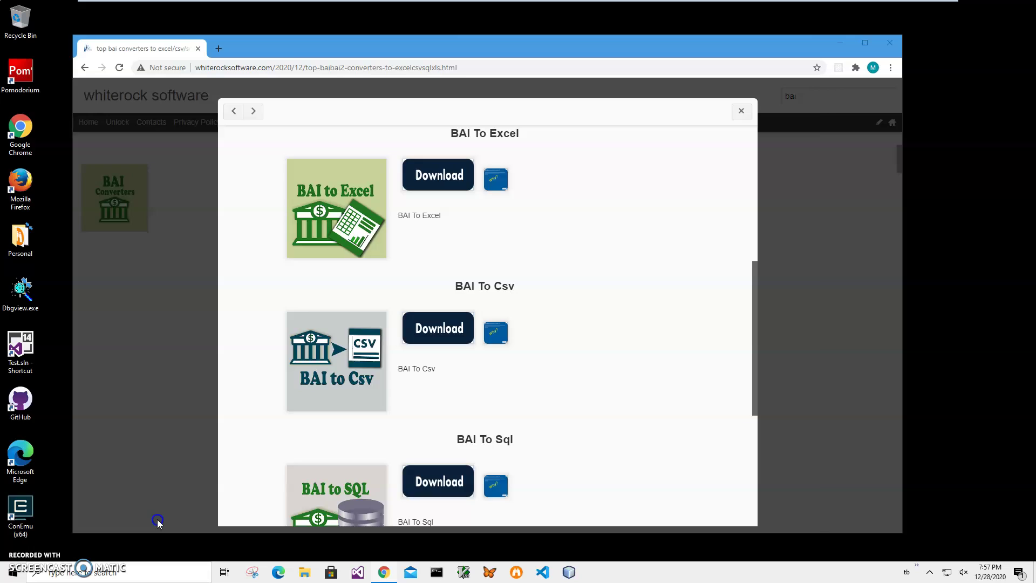
click(223, 216)
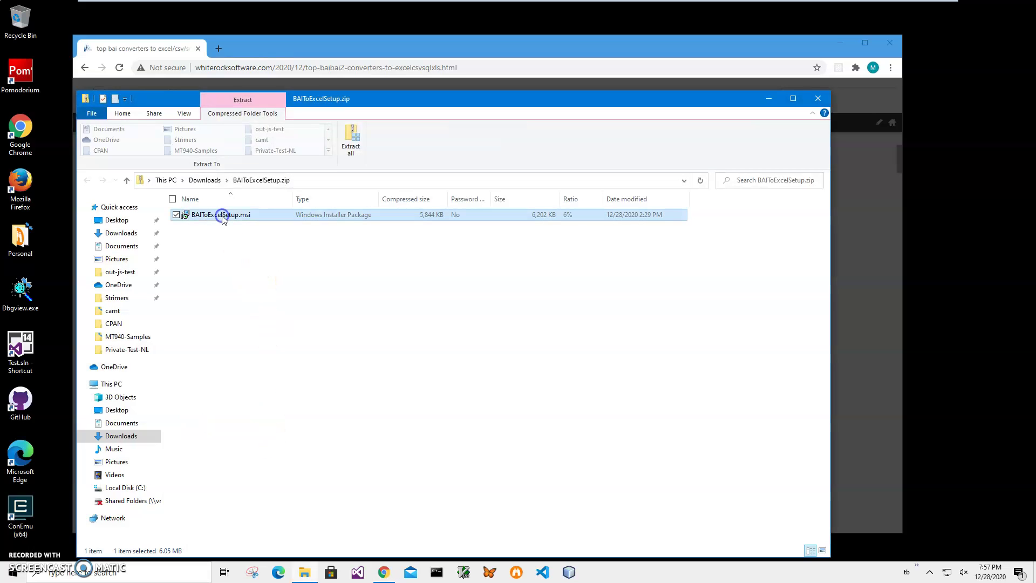
double_click(223, 216)
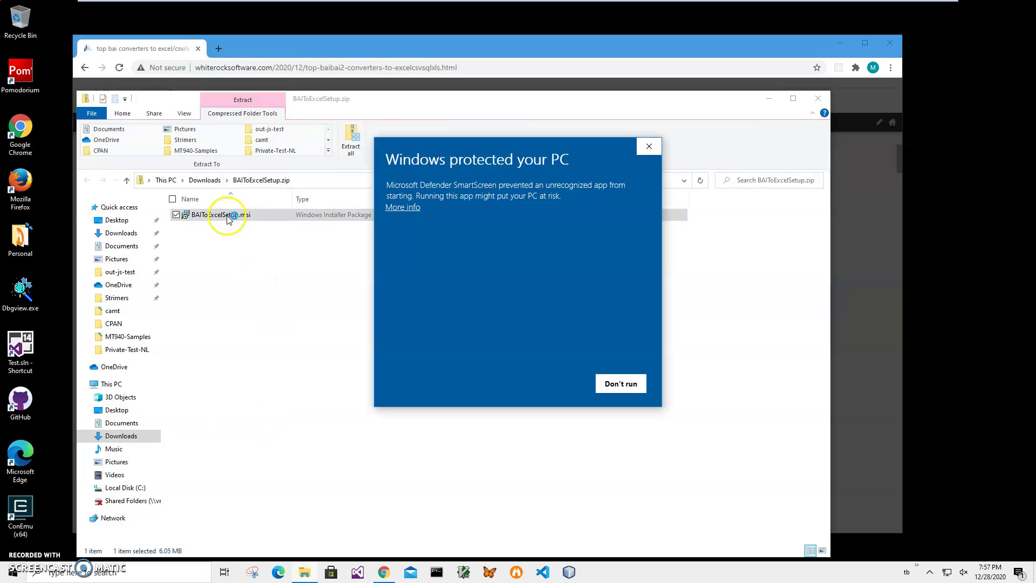
click(393, 208)
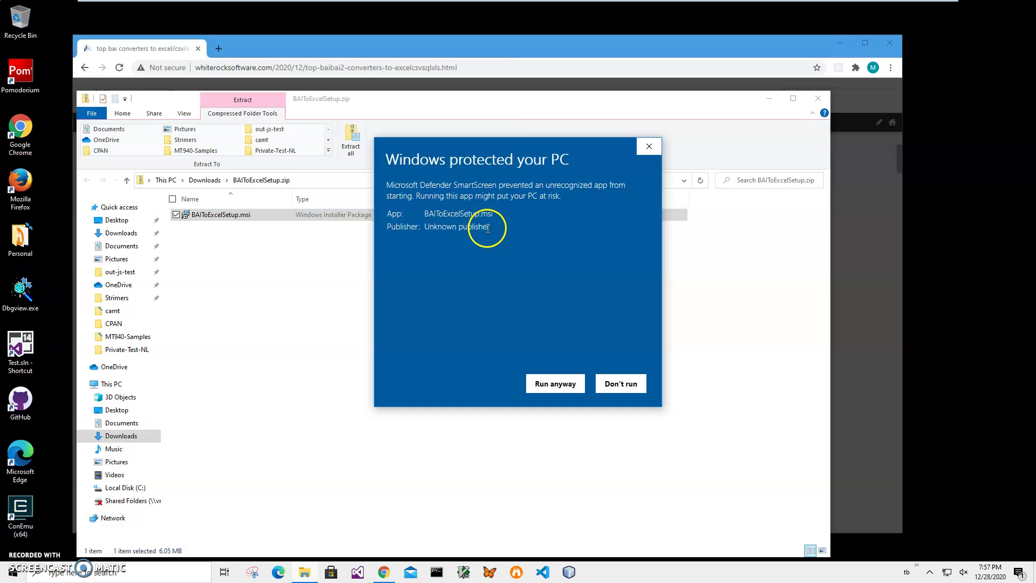
drag(474, 227, 399, 256)
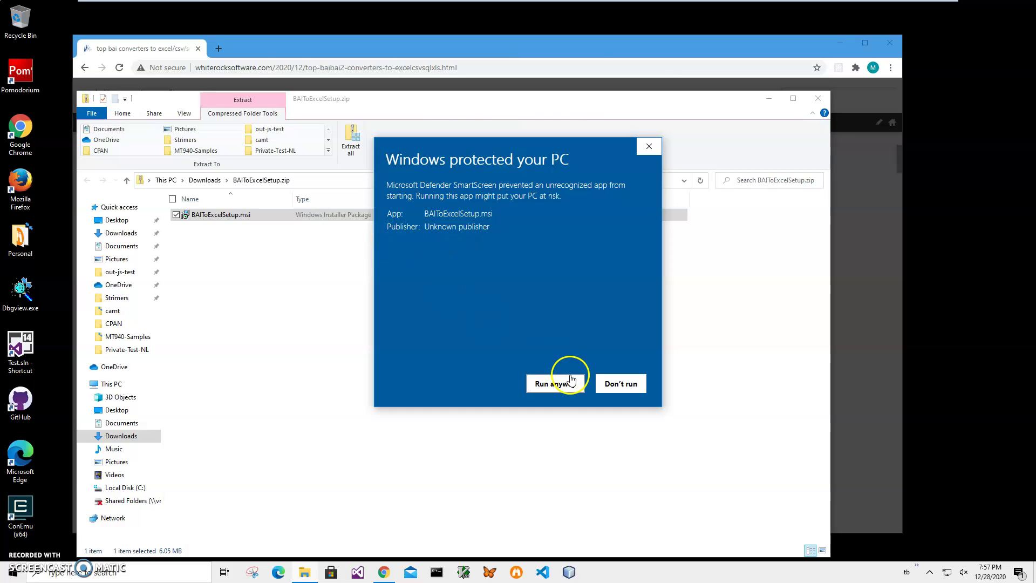
click(555, 383)
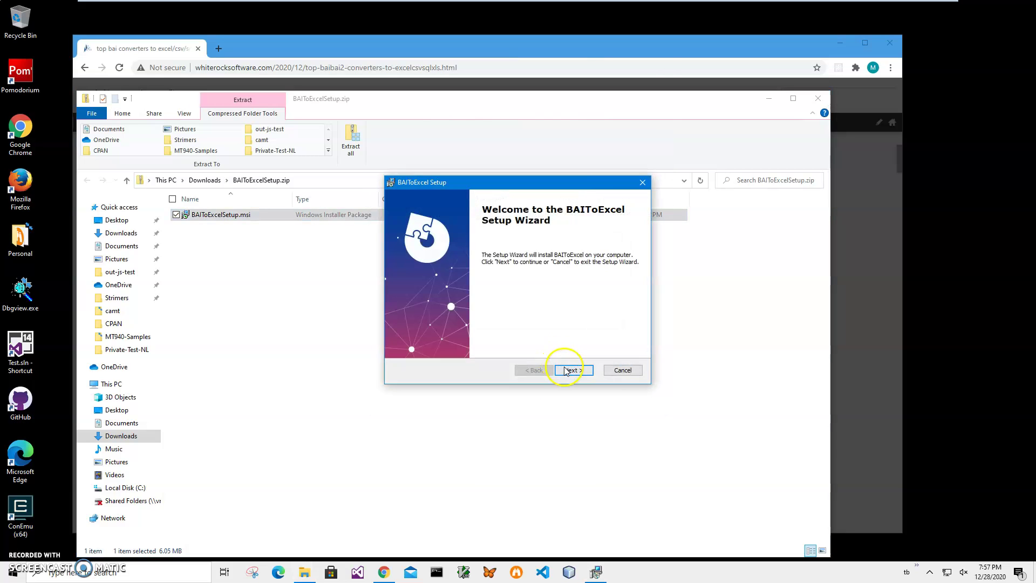
Step through the setup wizard with the default installation folder and install BAIToExcel.
click(568, 369)
click(568, 370)
click(566, 370)
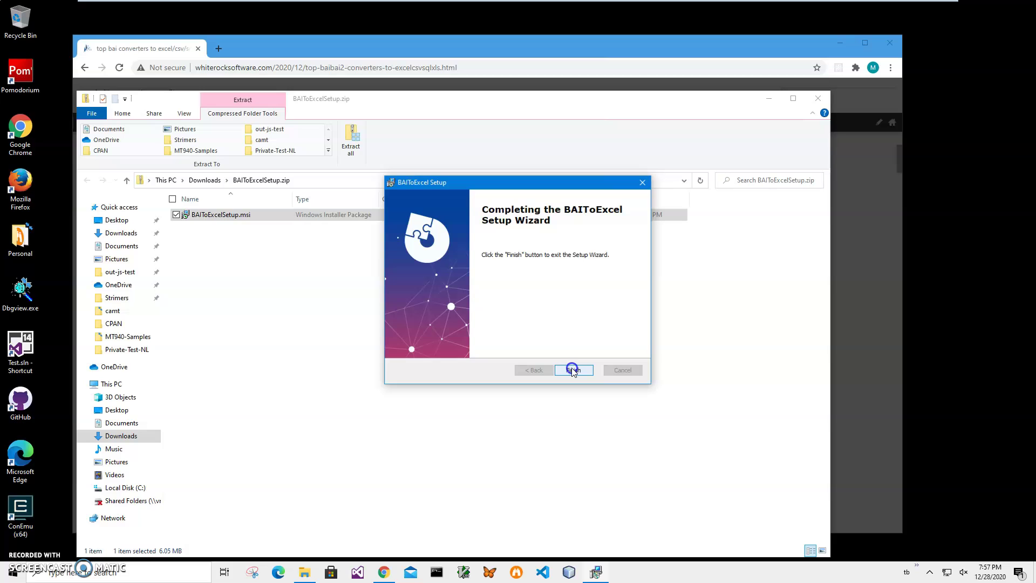
Finish setup, close the zip folder and browser windows, and launch BAI To Excel from the desktop.
click(573, 370)
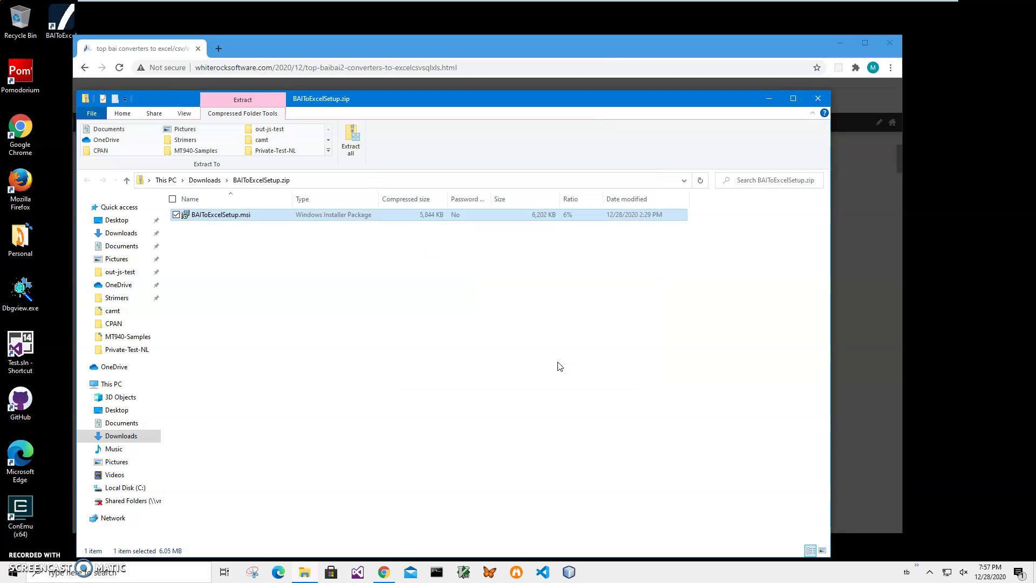
click(56, 39)
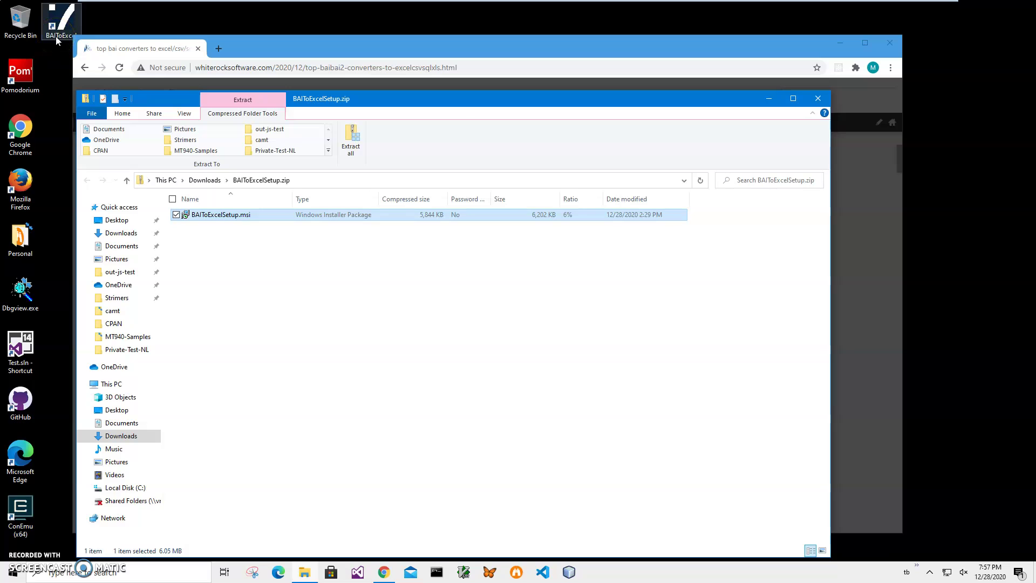
click(820, 97)
click(890, 43)
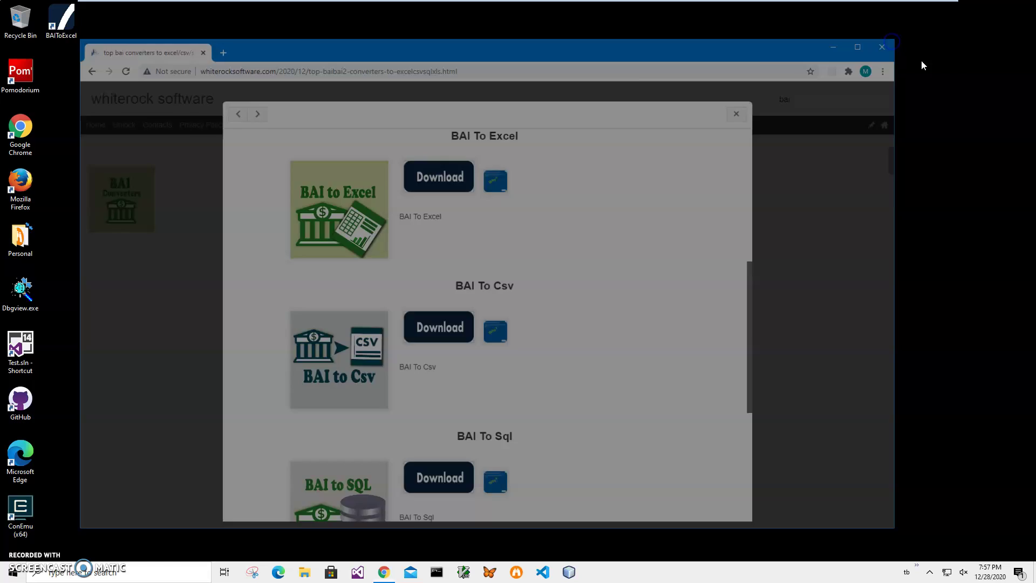
double_click(66, 28)
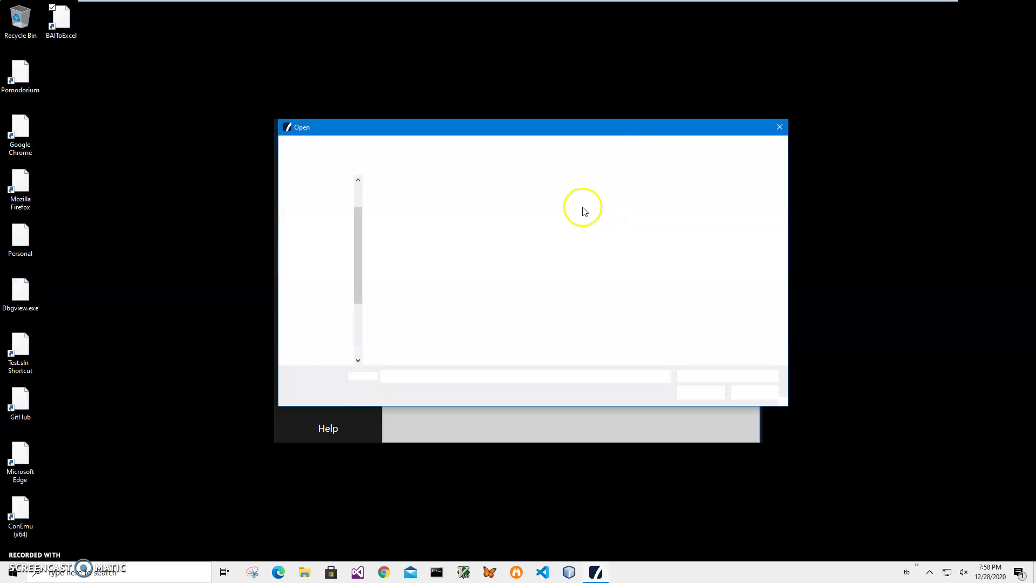
Load BAI-sample.txt from Documents as the only input file and proceed to Conversion Options.
drag(782, 196, 794, 289)
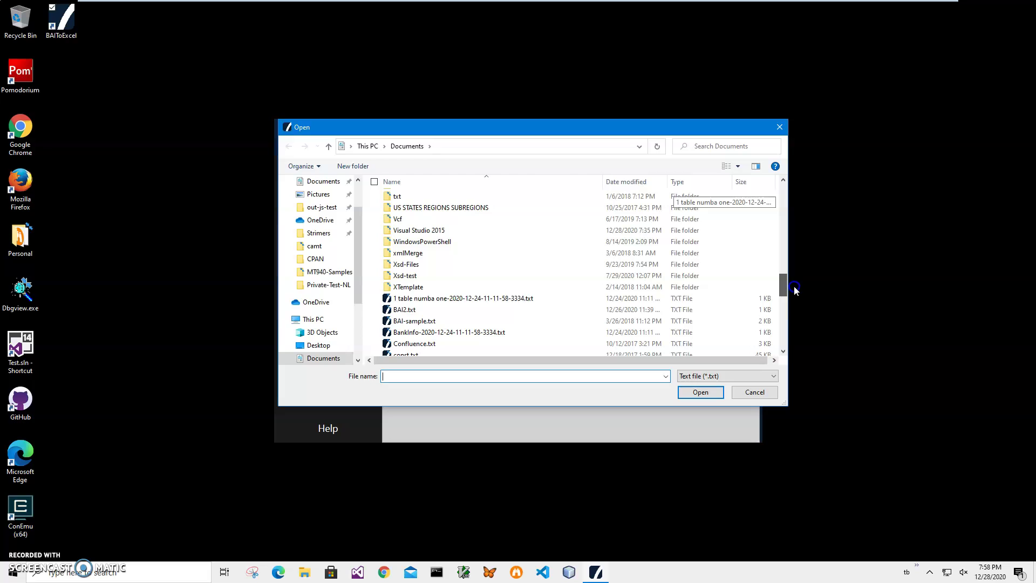
double_click(418, 320)
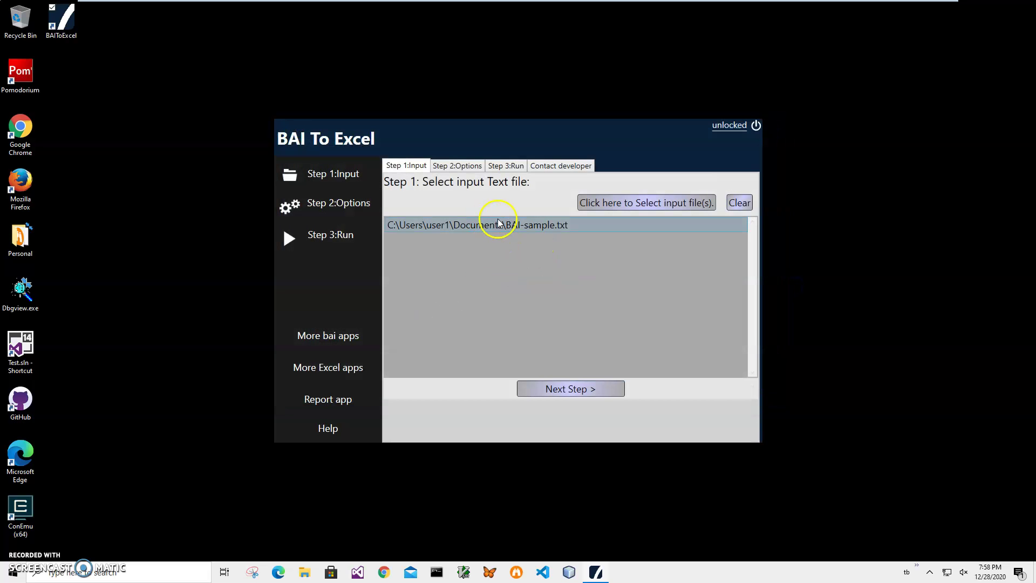
click(746, 204)
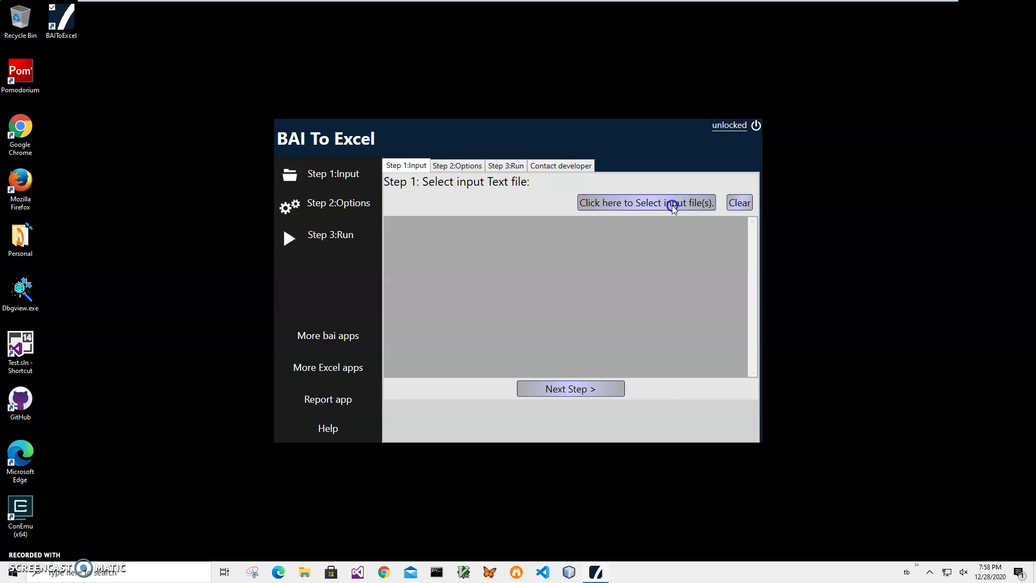
click(671, 206)
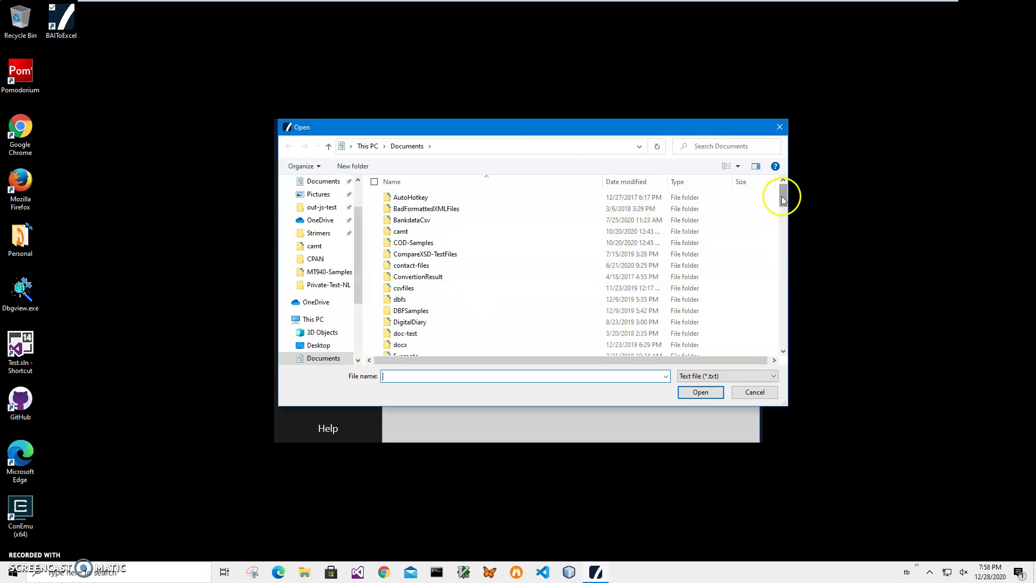
drag(782, 197, 802, 289)
click(426, 294)
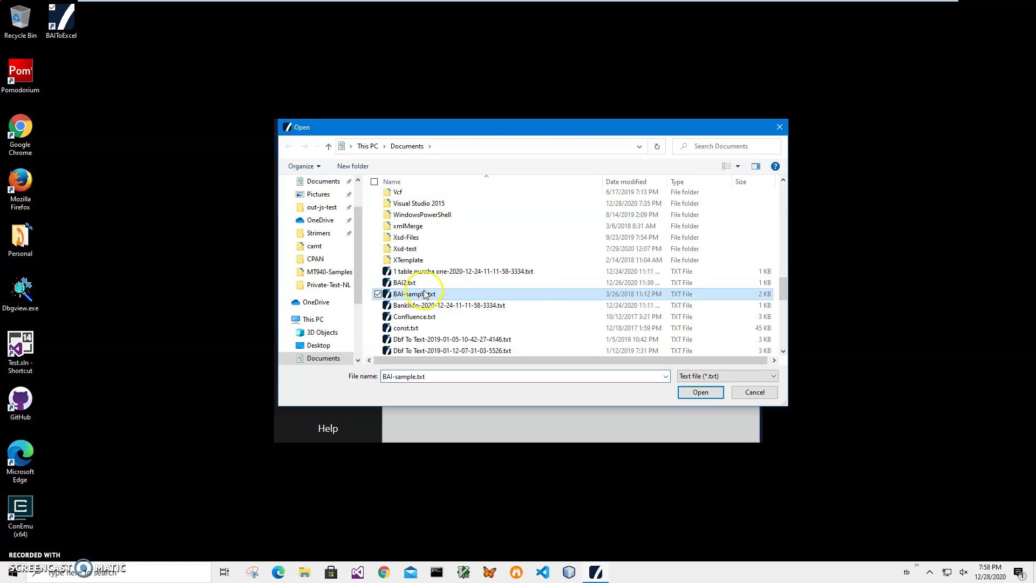
click(697, 396)
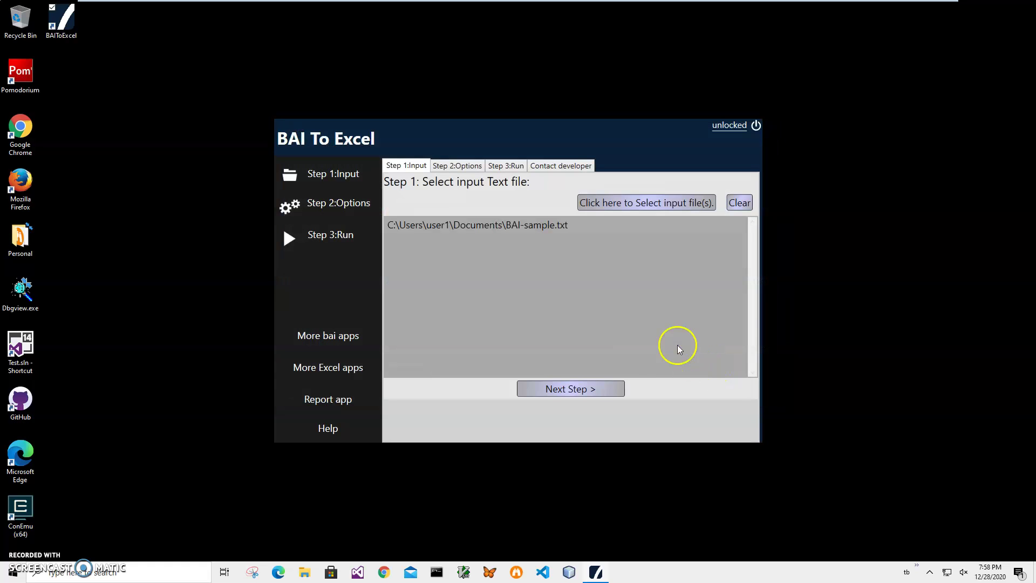
click(608, 388)
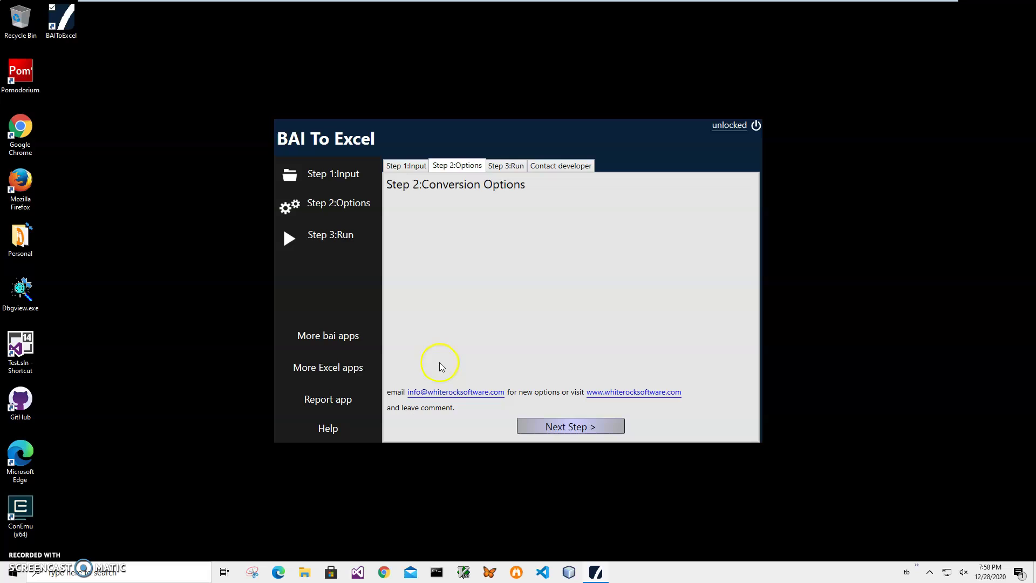
click(592, 427)
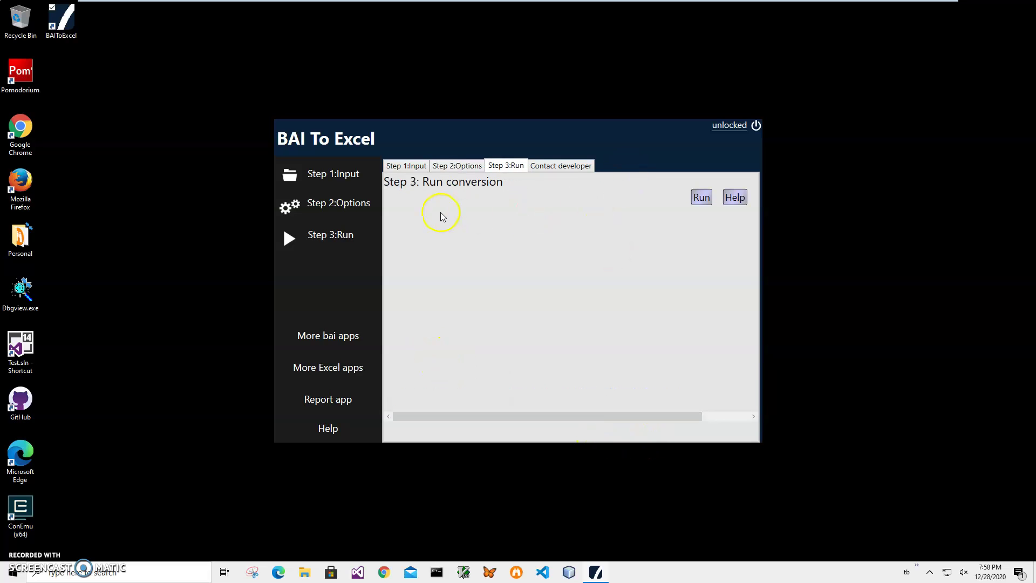
click(701, 197)
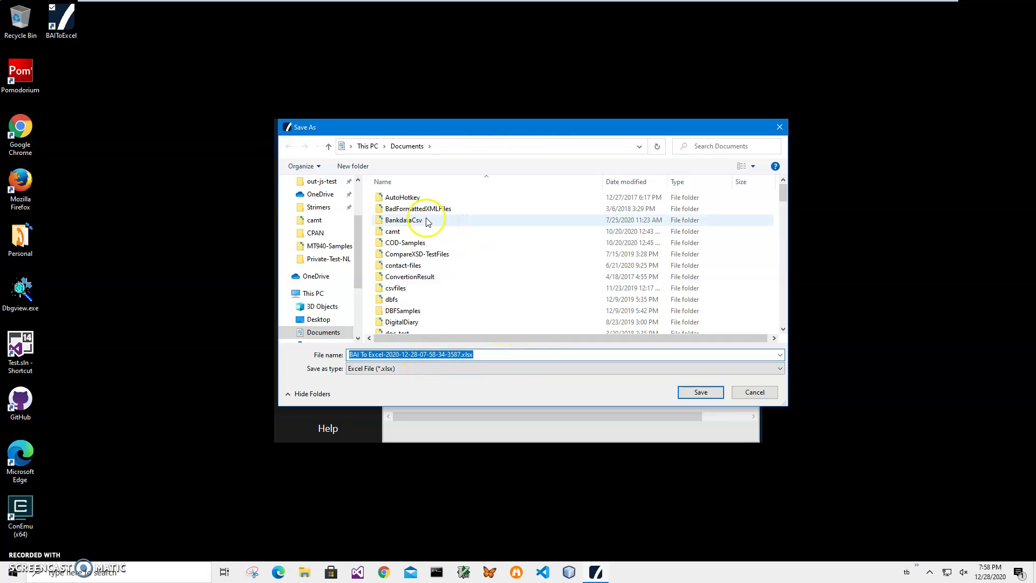
click(697, 392)
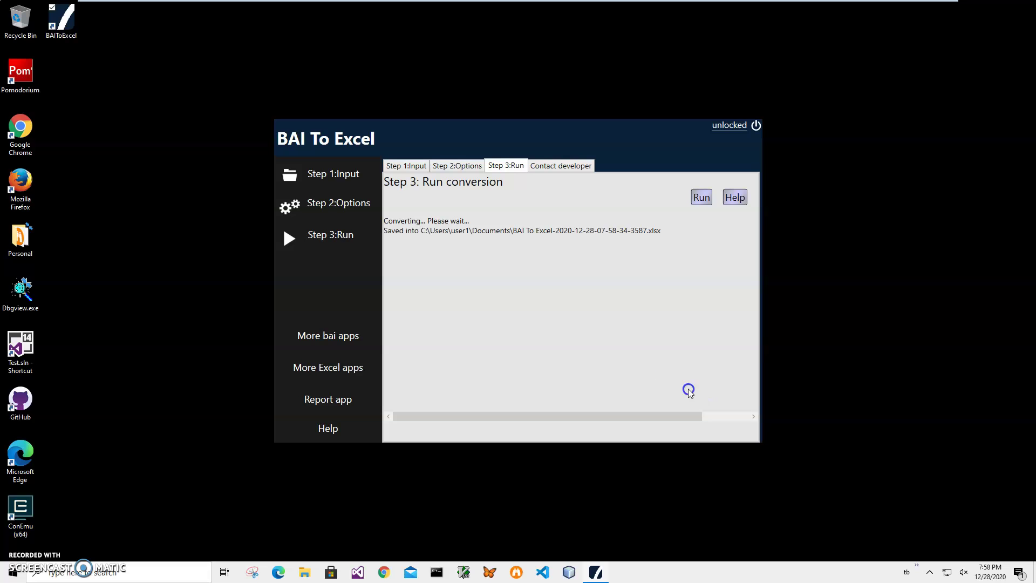
click(305, 573)
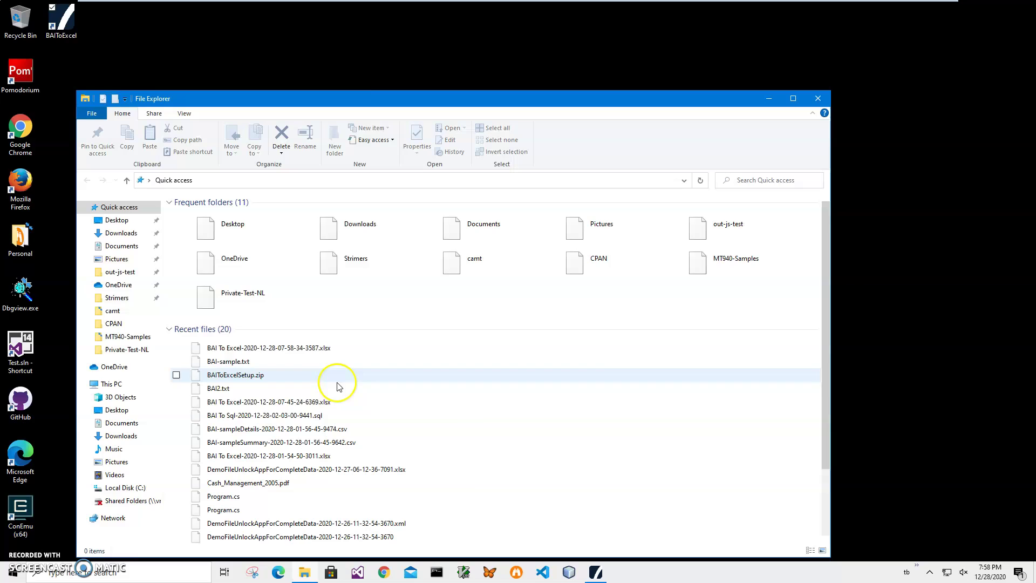
click(253, 349)
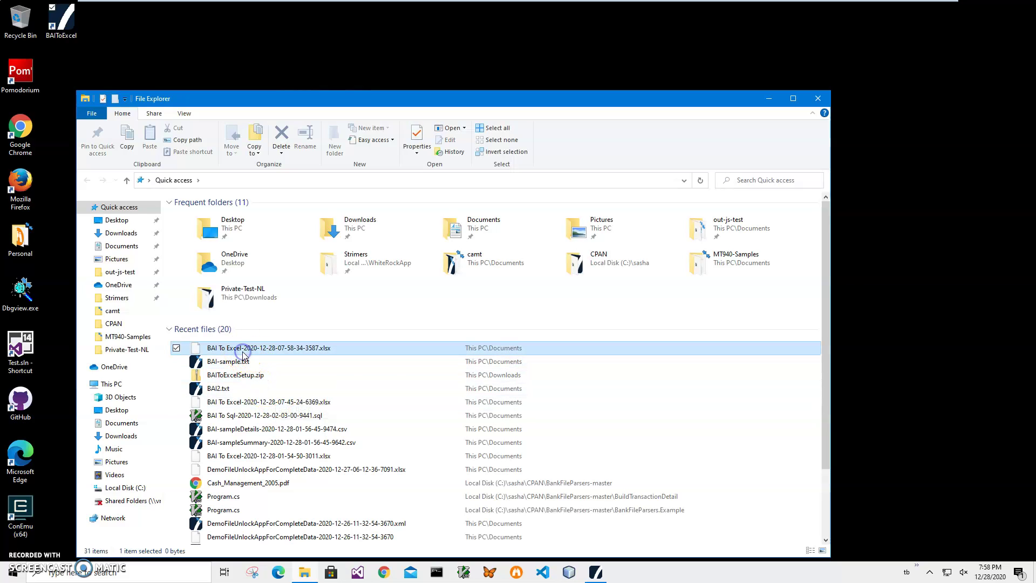
double_click(233, 349)
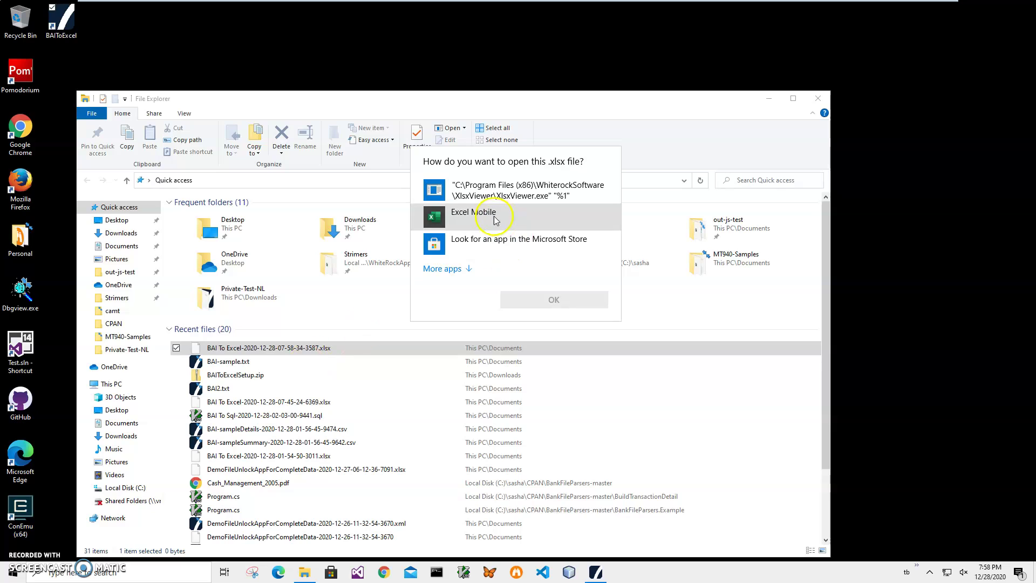
click(465, 216)
click(553, 298)
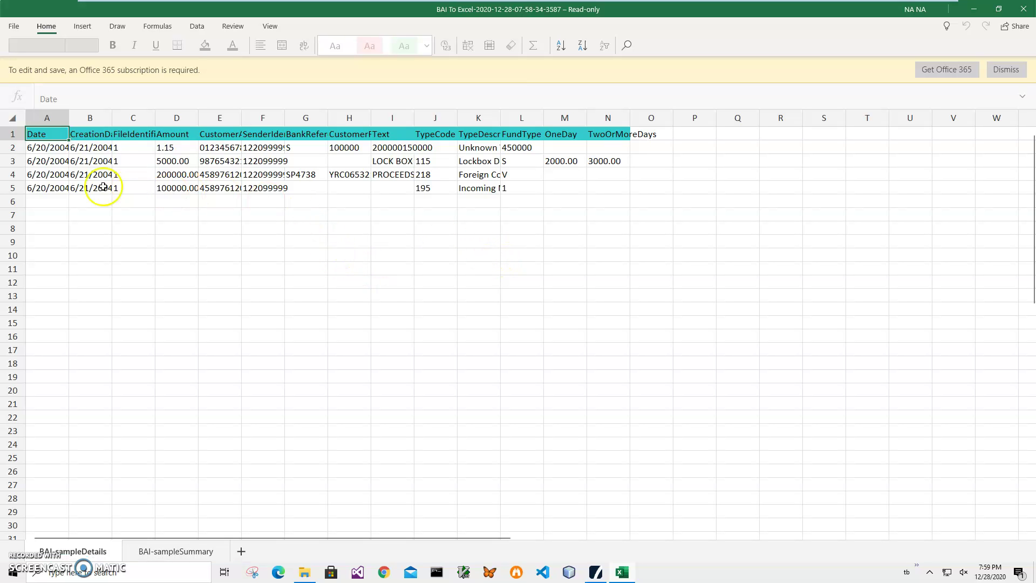
Inspect the CreationDate, FileIdentificationNumber and SenderIdentification headers on BAI-sampleDetails.
click(94, 138)
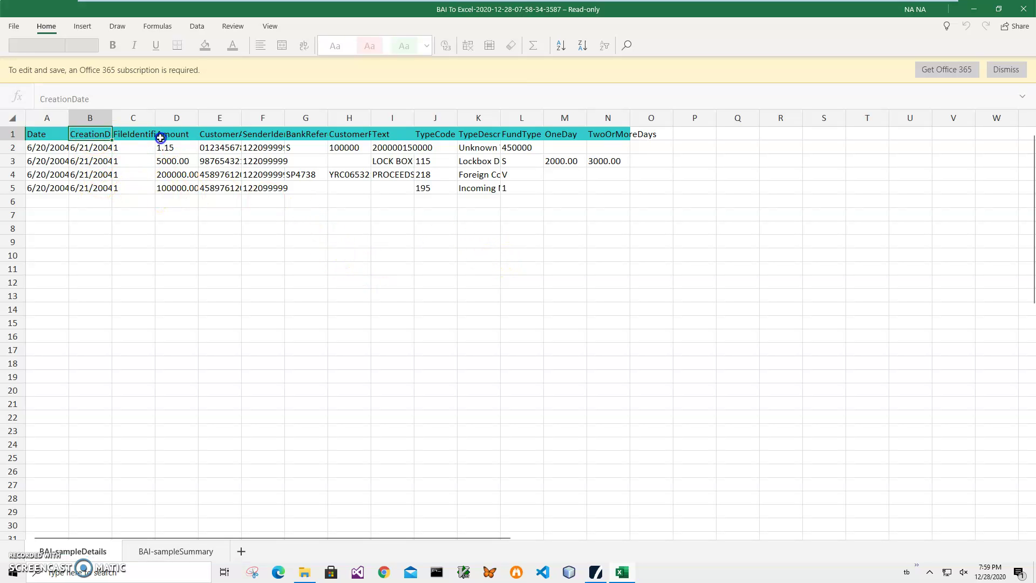
click(120, 136)
click(162, 136)
click(142, 137)
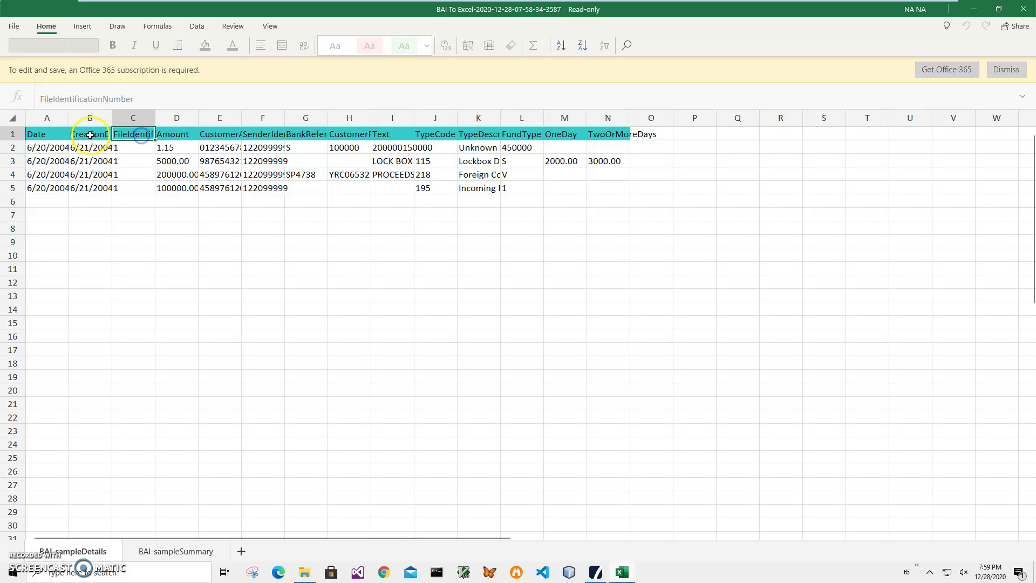
click(222, 146)
click(269, 133)
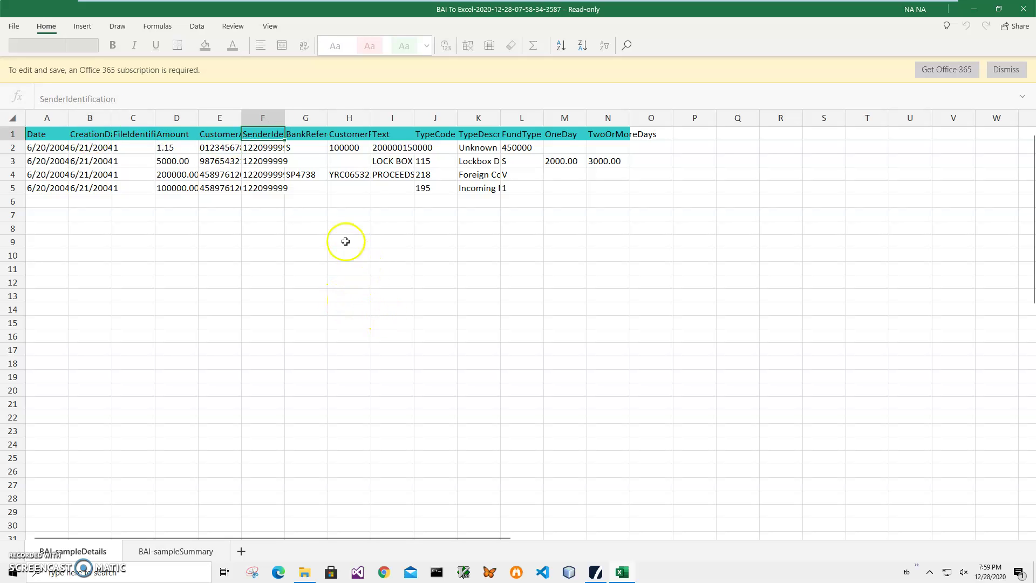
On BAI-sampleSummary, inspect the headers through Amount and select the A2:K19 data block.
click(183, 549)
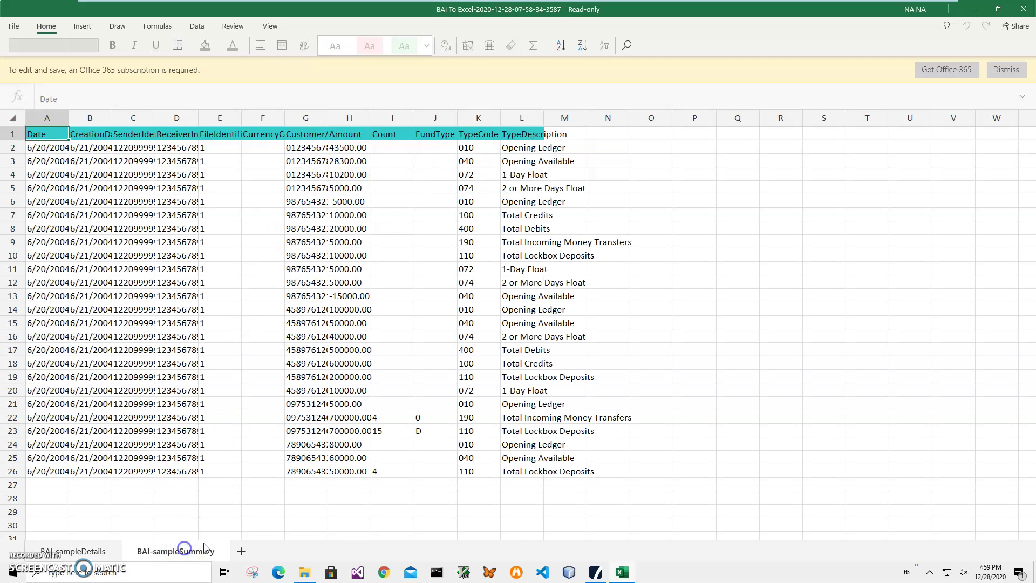
click(96, 134)
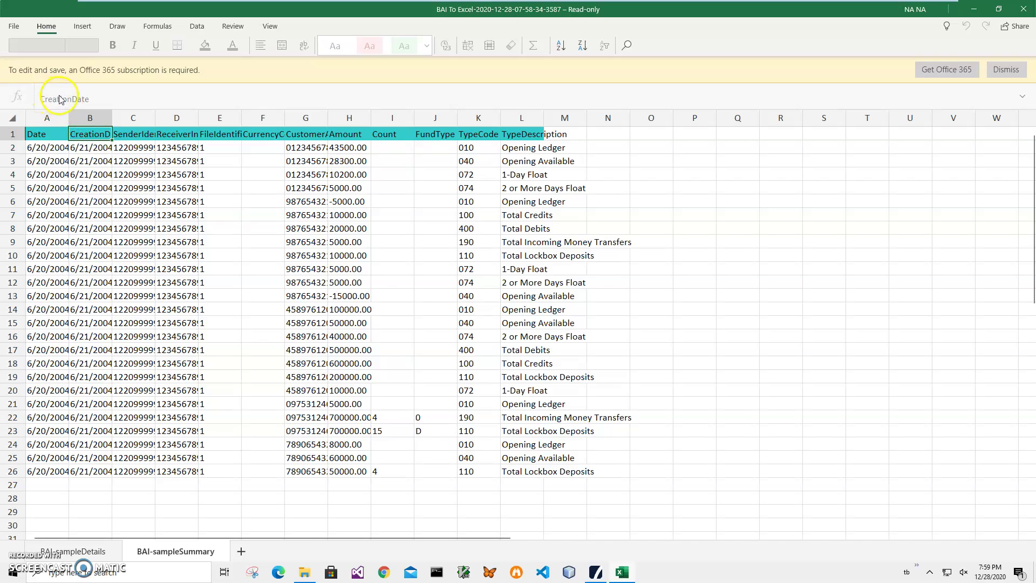
click(135, 134)
click(184, 134)
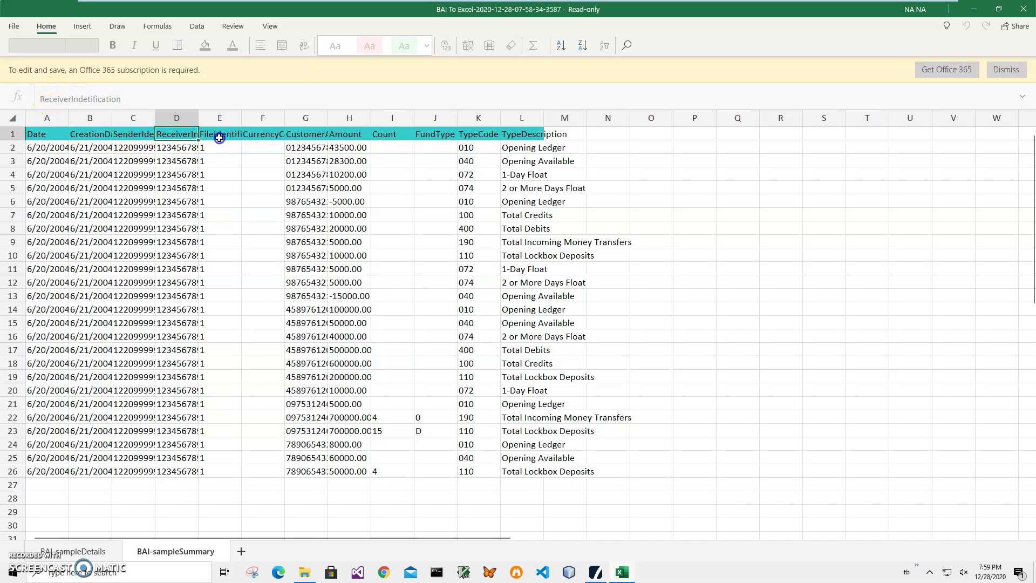
click(219, 138)
click(275, 138)
click(303, 135)
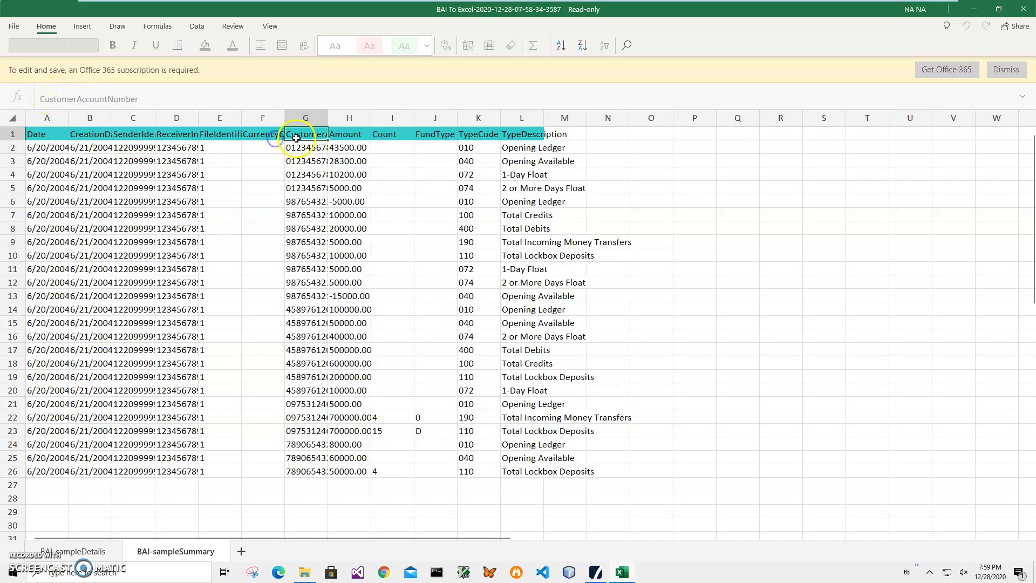
click(348, 135)
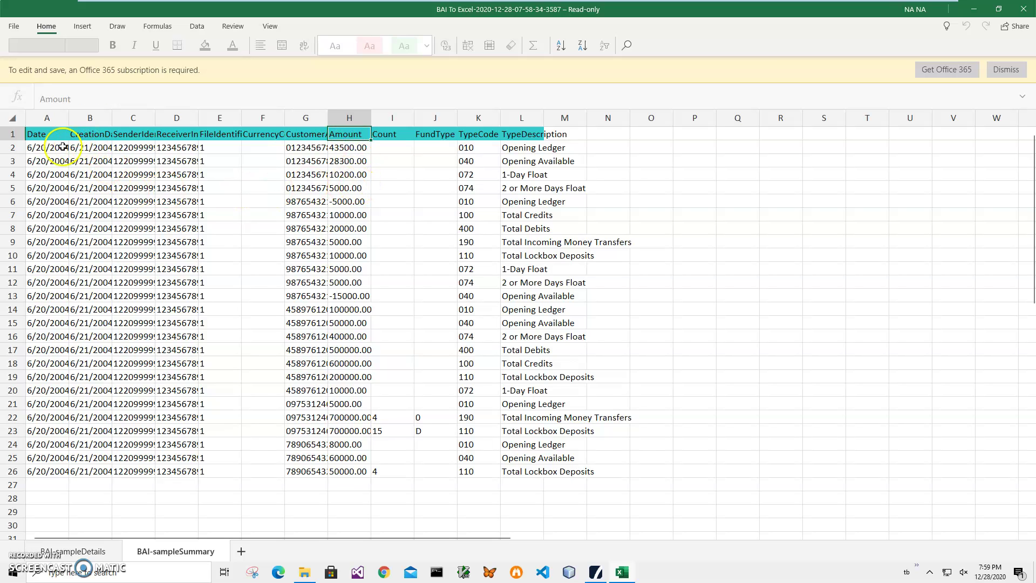
drag(54, 148, 502, 385)
click(397, 227)
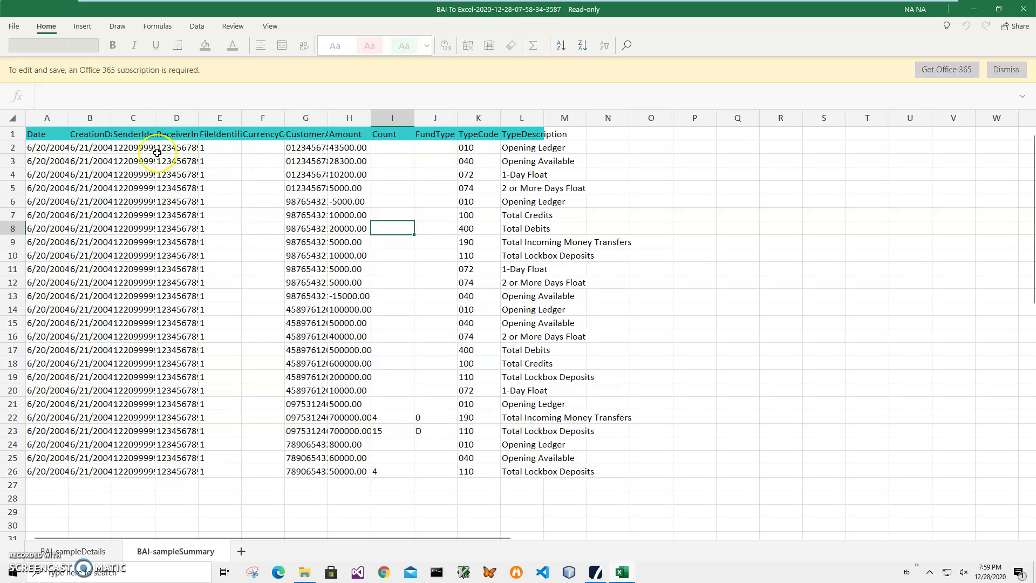
click(346, 138)
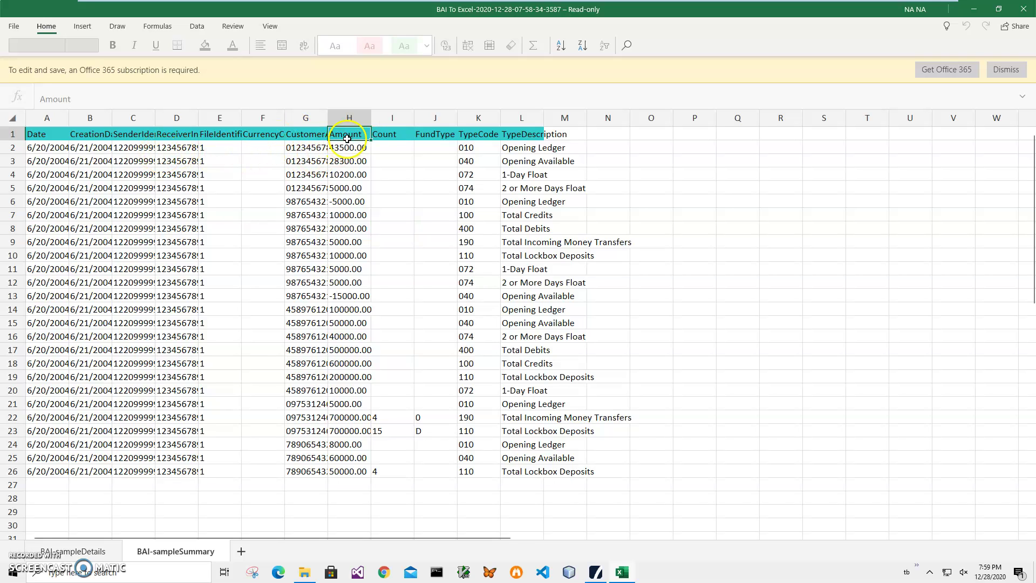
Compare BAI-sampleDetails with BAI-sampleSummary, ending back on the four-transaction details sheet.
click(92, 551)
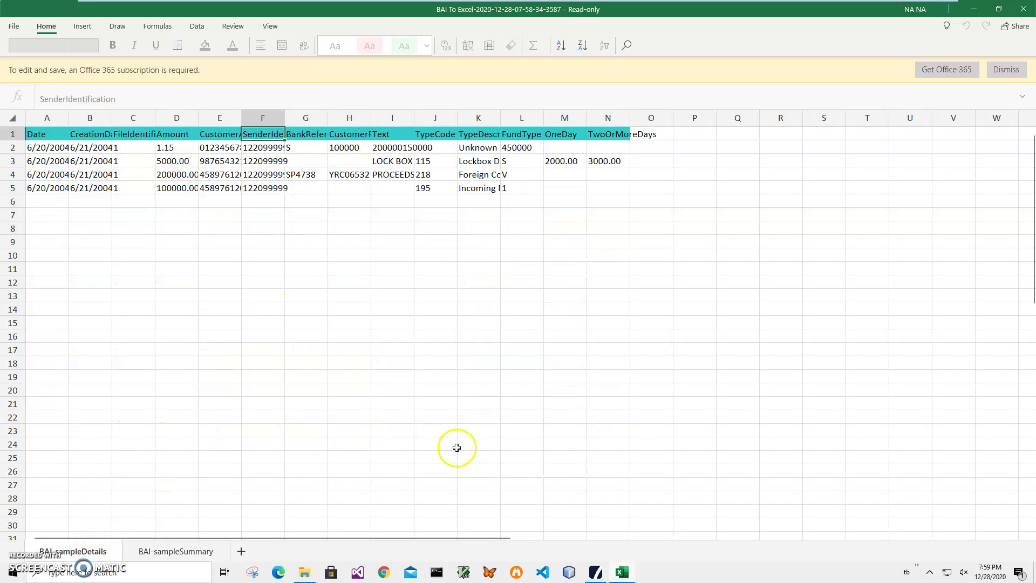
click(263, 174)
click(263, 201)
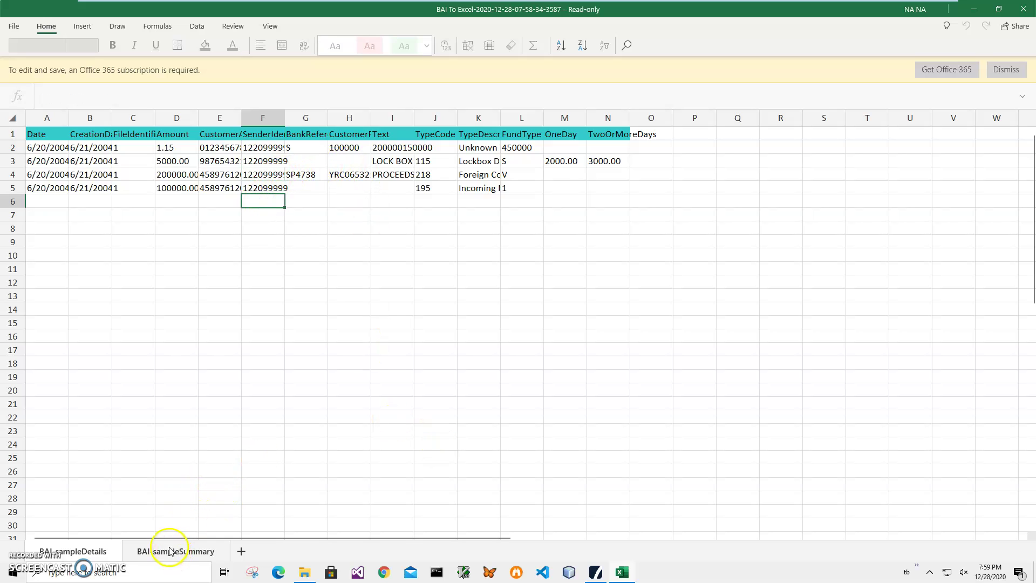
click(147, 552)
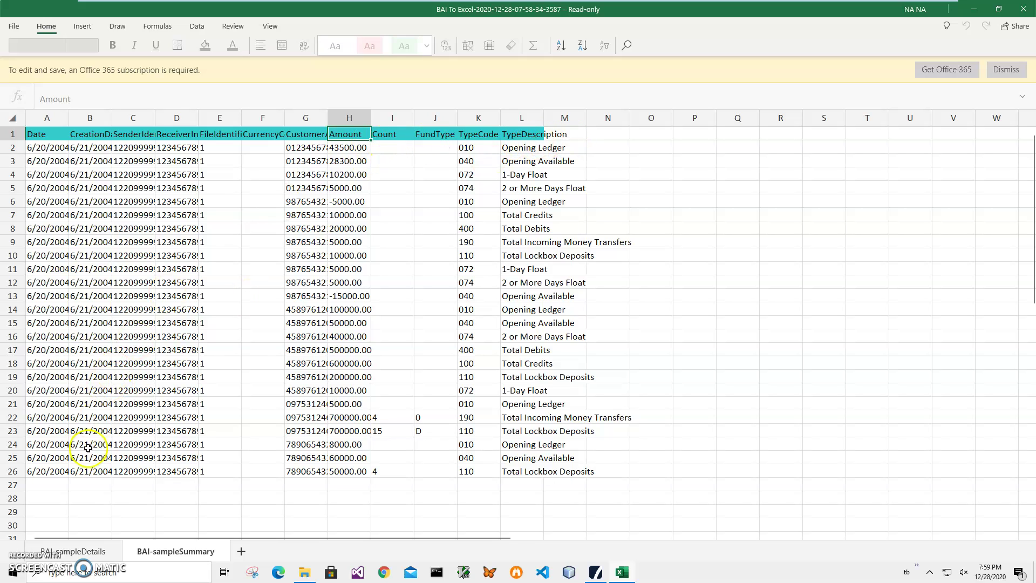
click(81, 551)
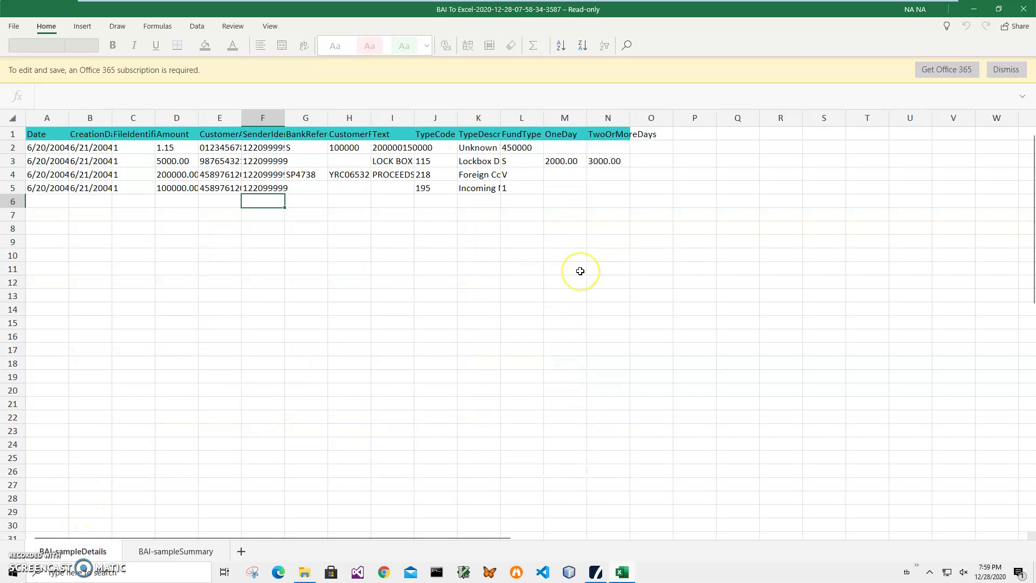